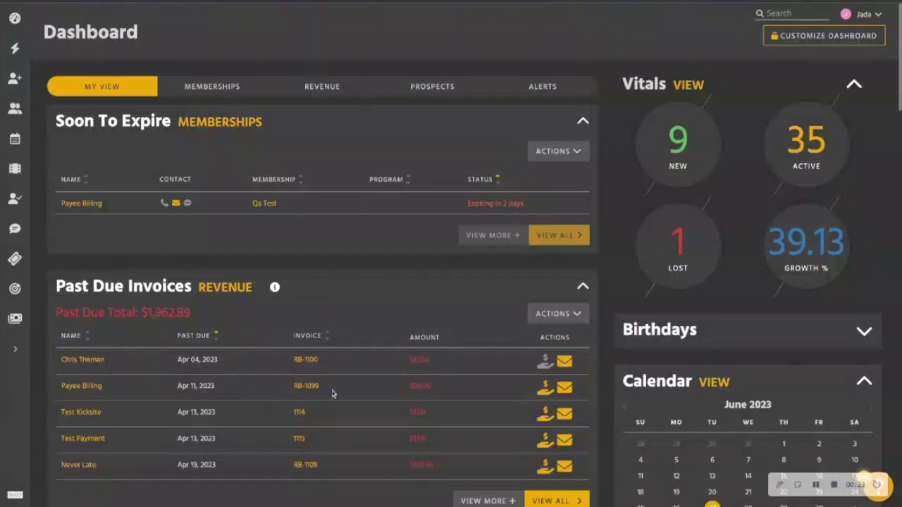
Expand the main navigation menu from the Dashboard's left sidebar.
{"action": "left_click", "coordinate": [29, 351]}
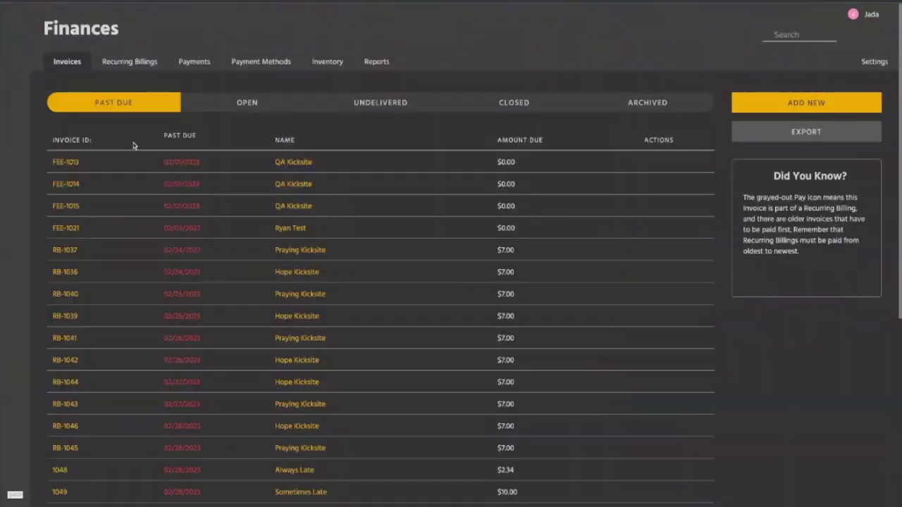
Open the Recurring Billings list under Finances.
{"action": "left_click", "coordinate": [134, 63]}
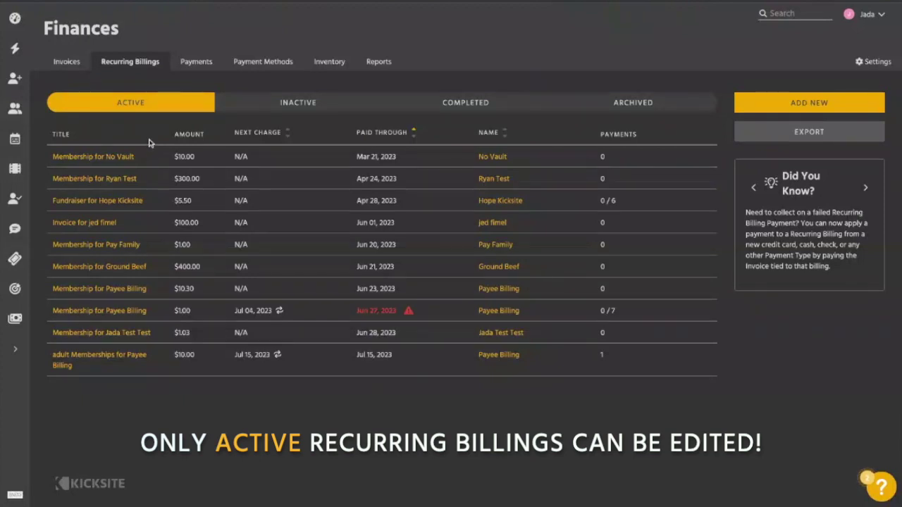
Open the Fundraiser recurring billing for editing and switch Taxed off.
{"action": "left_click", "coordinate": [113, 203]}
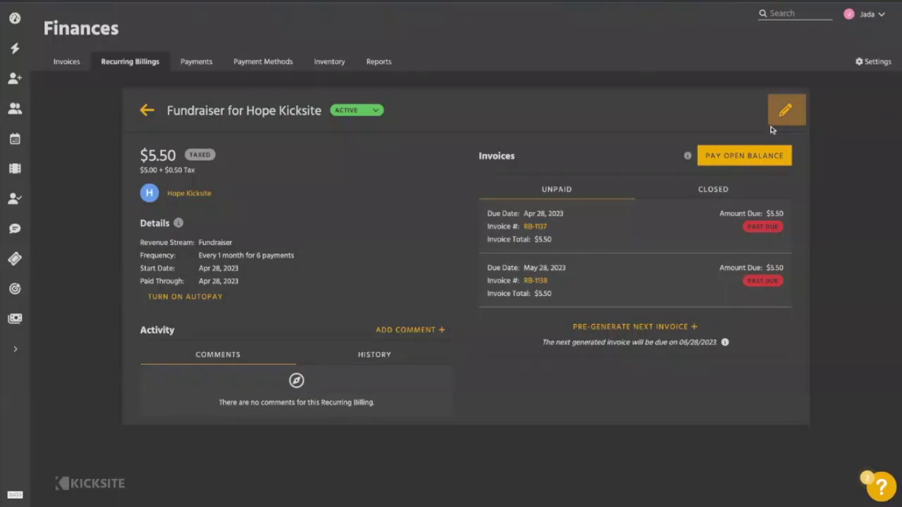
{"action": "left_click", "coordinate": [784, 114]}
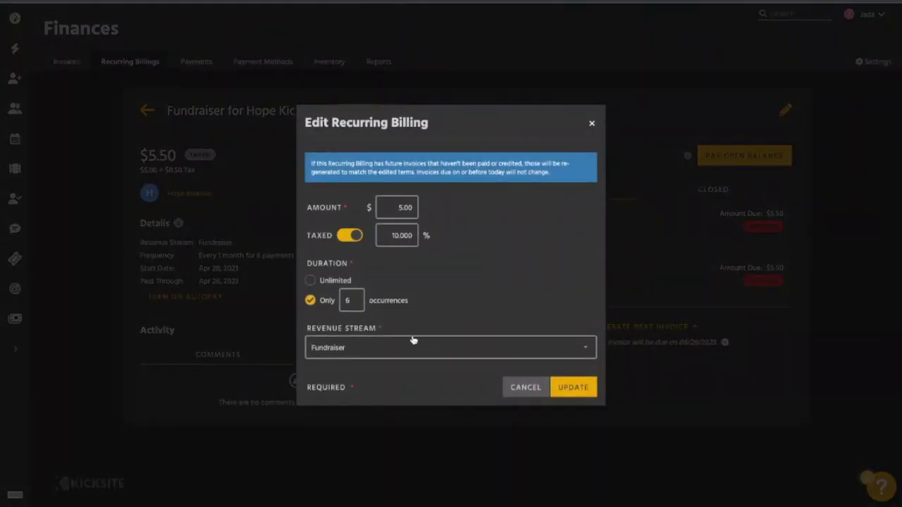
{"action": "left_click", "coordinate": [398, 215]}
{"action": "left_click", "coordinate": [350, 239]}
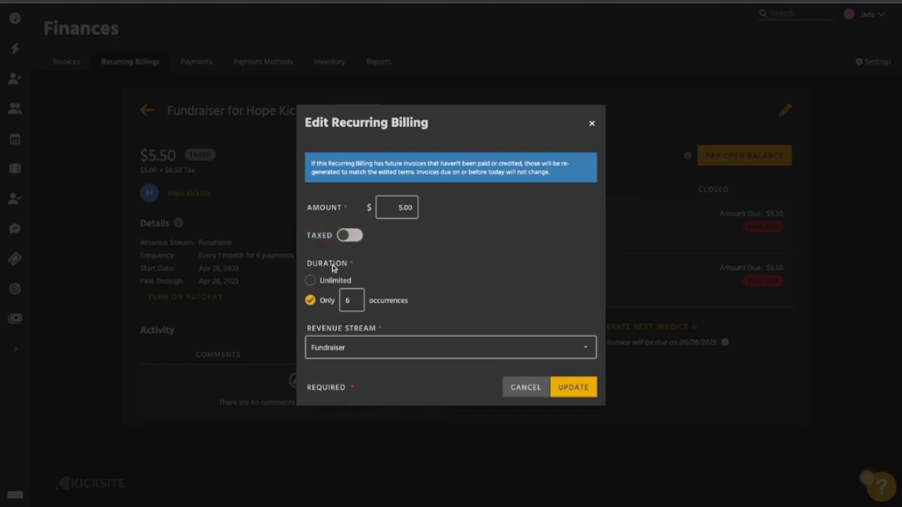
Set Unlimited duration and the Events revenue stream, save, and view the change history.
{"action": "left_click", "coordinate": [310, 282]}
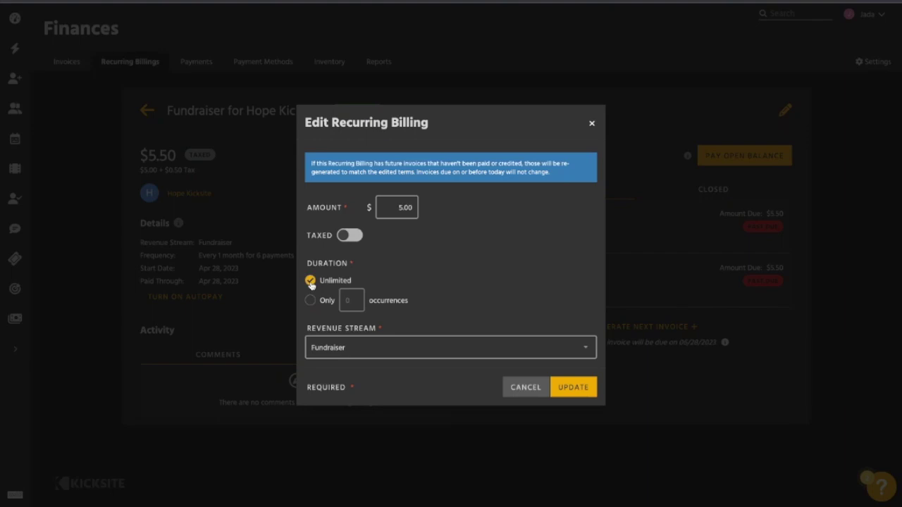
{"action": "left_click", "coordinate": [353, 349]}
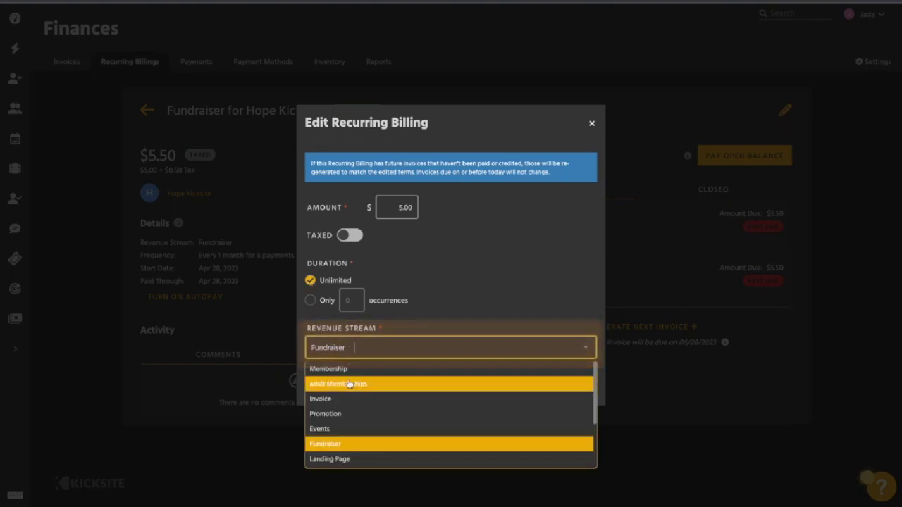
{"action": "left_click", "coordinate": [329, 431]}
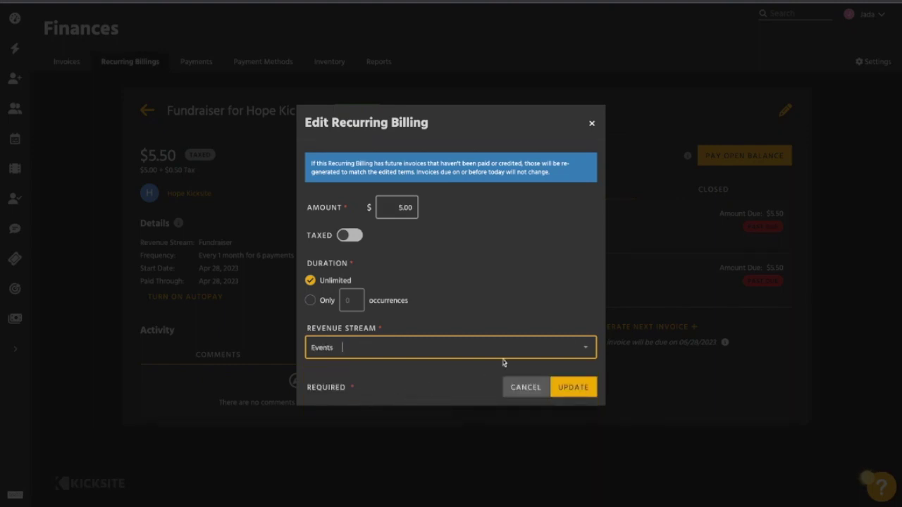
{"action": "left_click", "coordinate": [581, 388]}
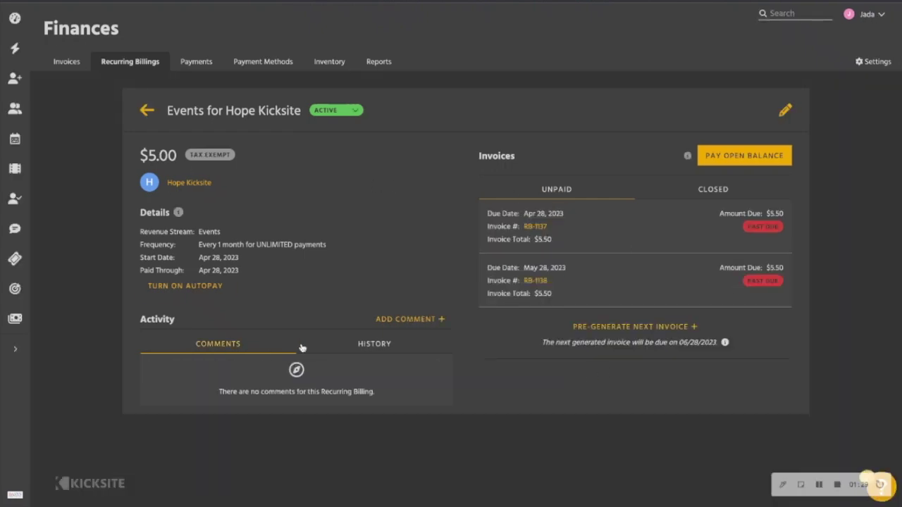
{"action": "left_click", "coordinate": [373, 345]}
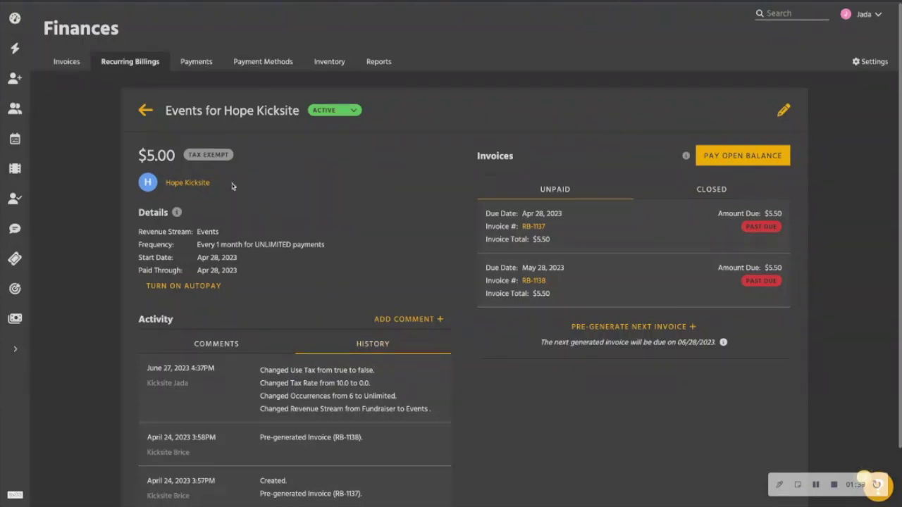
Back on Recurring Billings, open and close Add New, then open the test student's membership billing.
{"action": "left_click", "coordinate": [136, 67]}
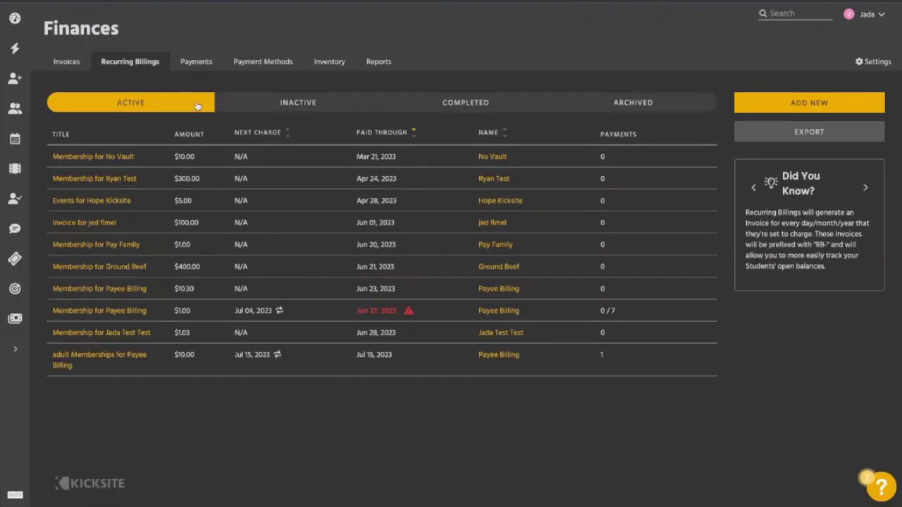
{"action": "left_click", "coordinate": [801, 108]}
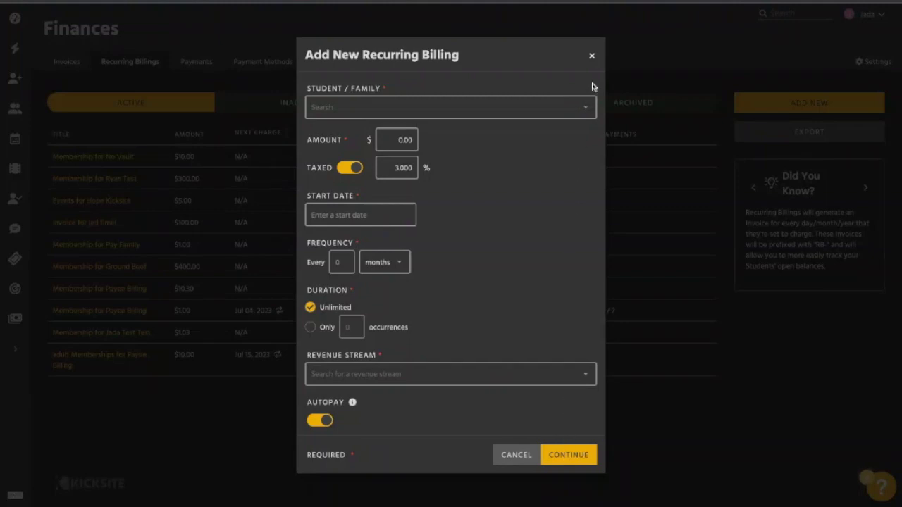
{"action": "left_click", "coordinate": [592, 58]}
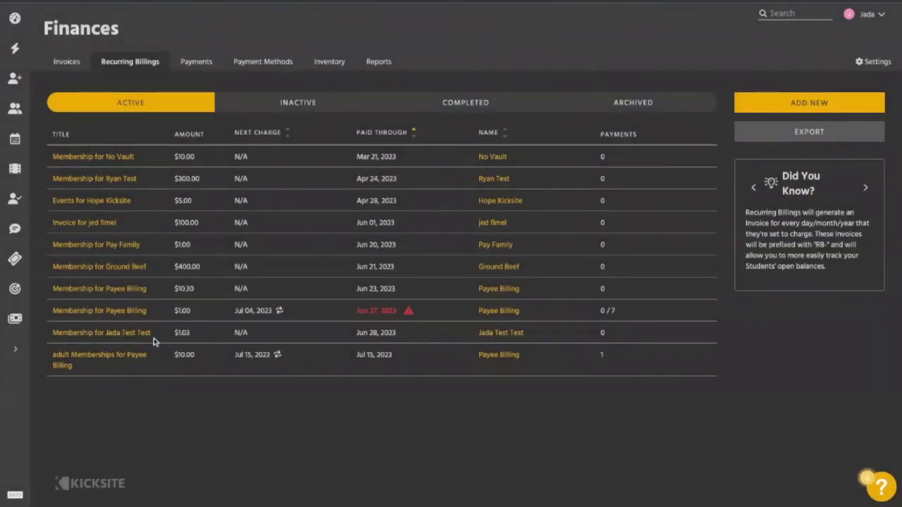
{"action": "left_click", "coordinate": [113, 334]}
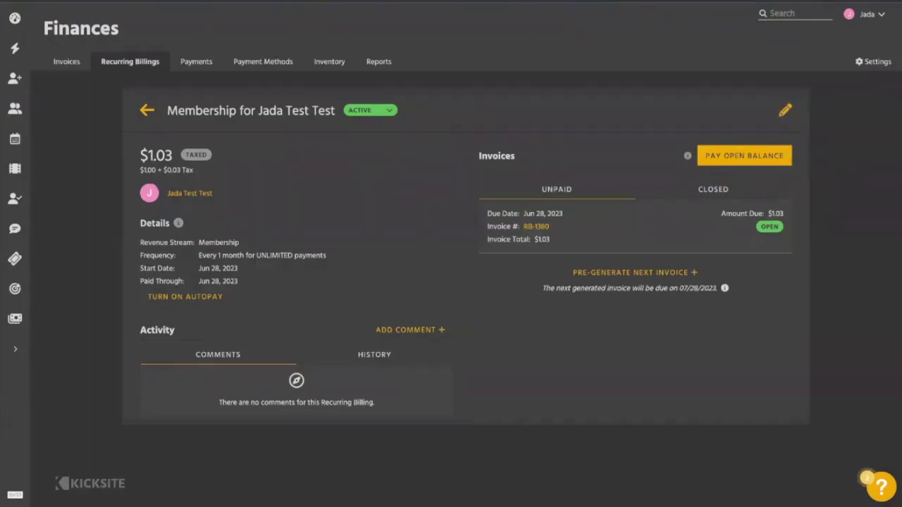
Edit the membership billing to start July 1 and recur every 2 weeks.
{"action": "left_click", "coordinate": [785, 113]}
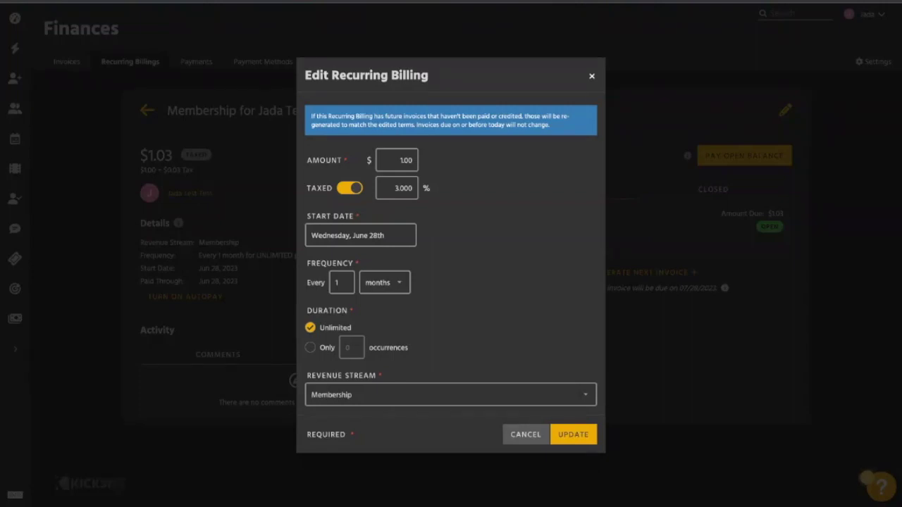
{"action": "left_click", "coordinate": [388, 237]}
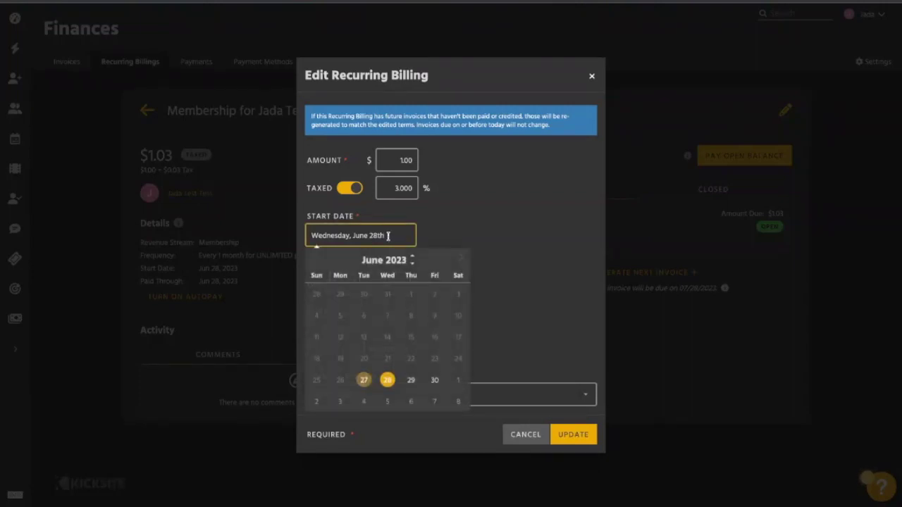
{"action": "left_click", "coordinate": [457, 380]}
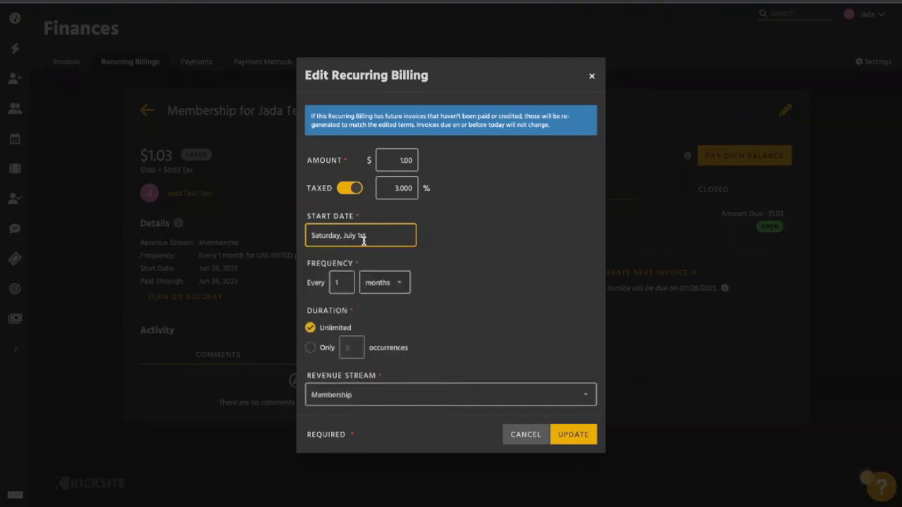
{"action": "left_click", "coordinate": [350, 284]}
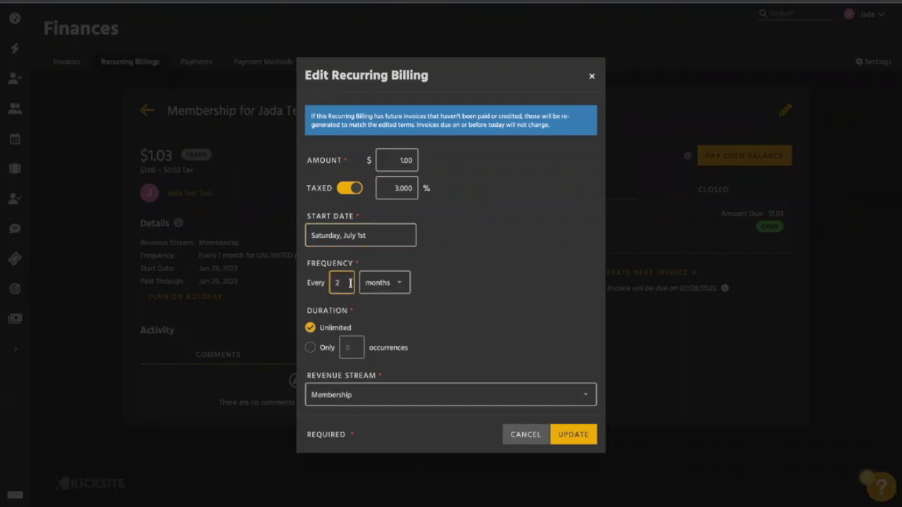
{"action": "type", "text": "2"}
{"action": "left_click", "coordinate": [370, 289]}
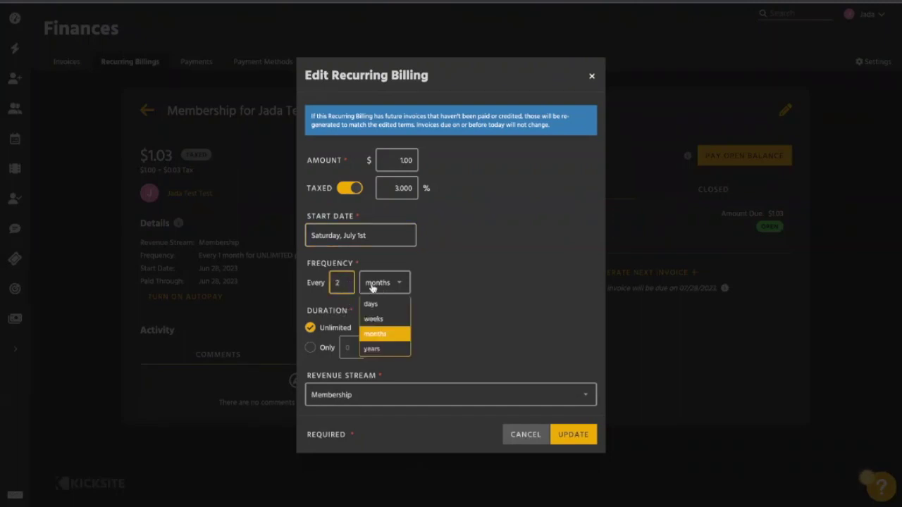
{"action": "left_click", "coordinate": [380, 317]}
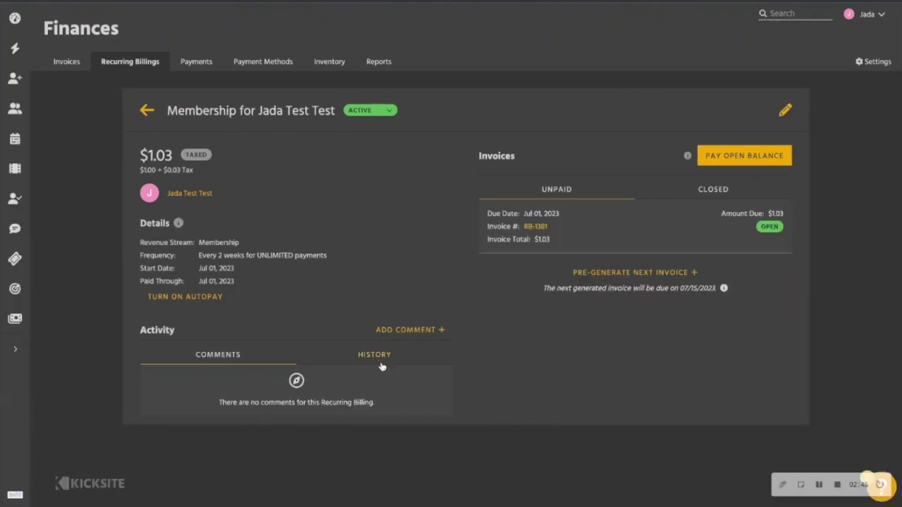
{"action": "left_click", "coordinate": [374, 356]}
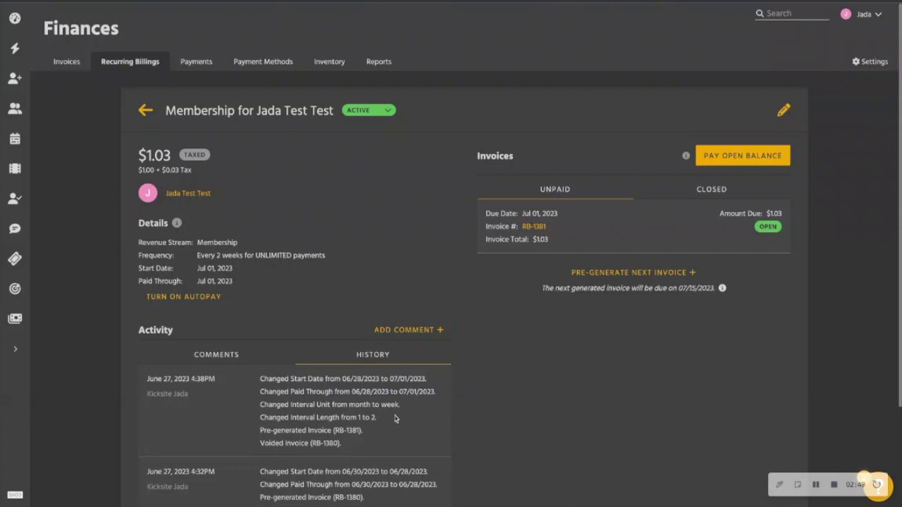
{"action": "left_click", "coordinate": [221, 359]}
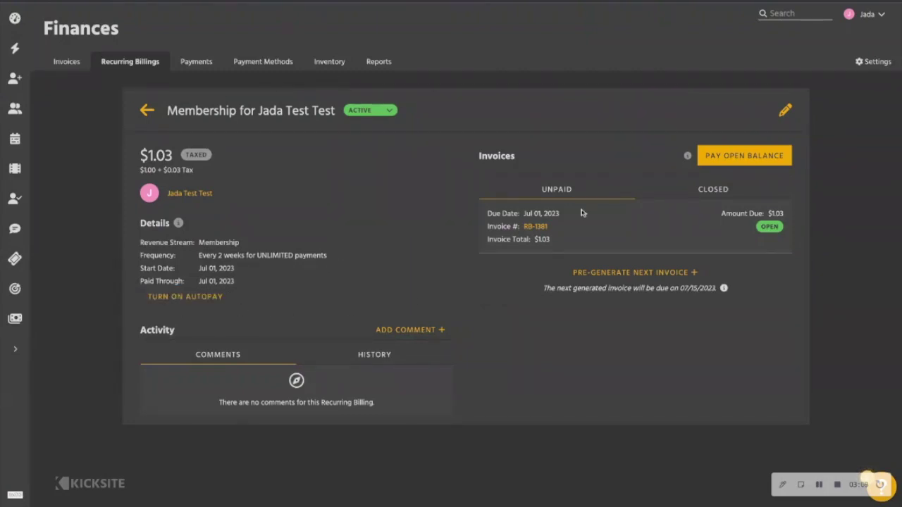
{"action": "left_click", "coordinate": [781, 14]}
{"action": "type", "text": "jada"}
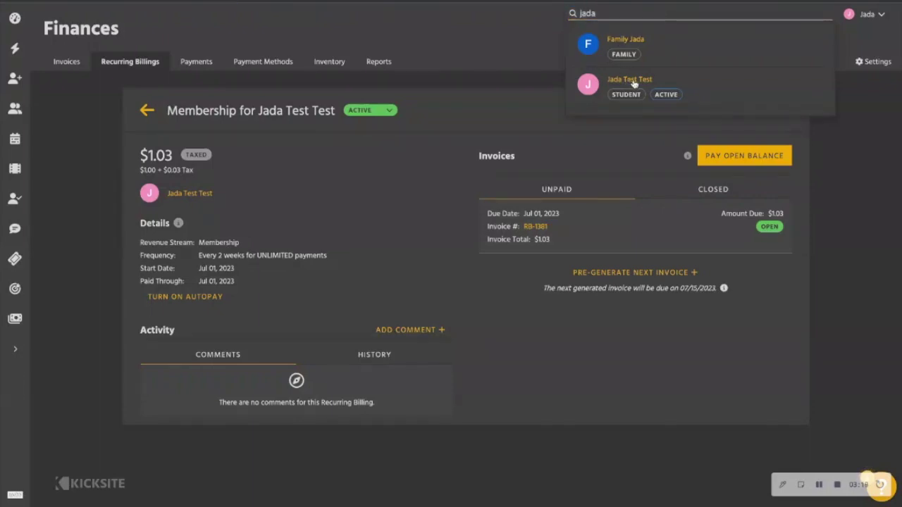
{"action": "left_click", "coordinate": [630, 80]}
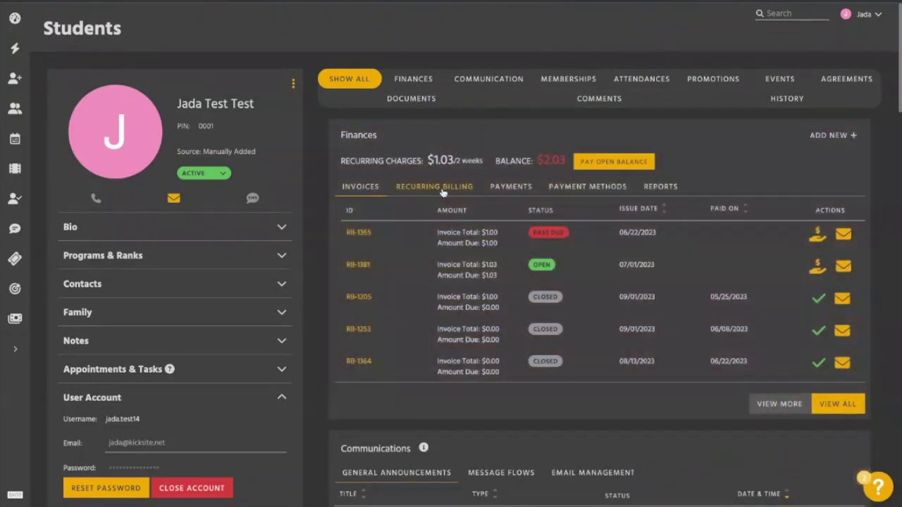
{"action": "left_click", "coordinate": [442, 190]}
{"action": "scroll", "coordinate": [675, 291], "scroll_direction": "down", "scroll_amount": 2}
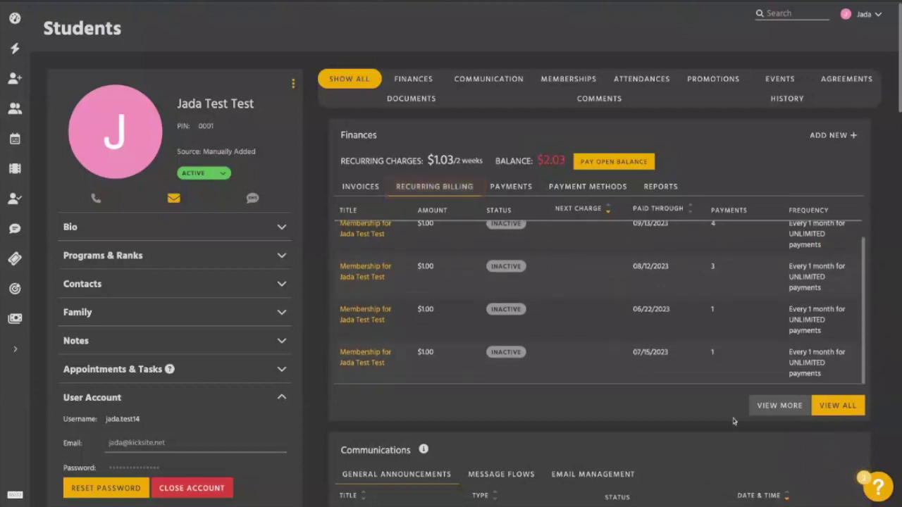
{"action": "left_click", "coordinate": [836, 412]}
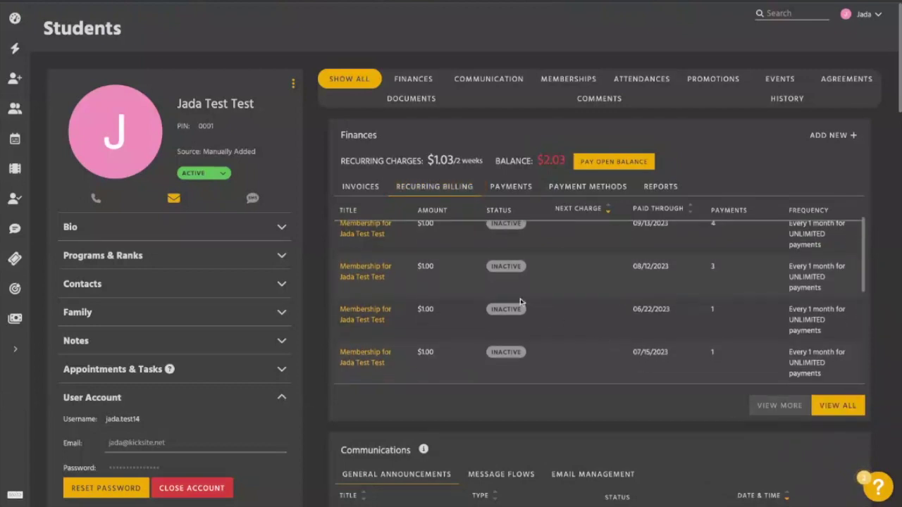
{"action": "scroll", "coordinate": [520, 301], "scroll_direction": "down", "scroll_amount": 10}
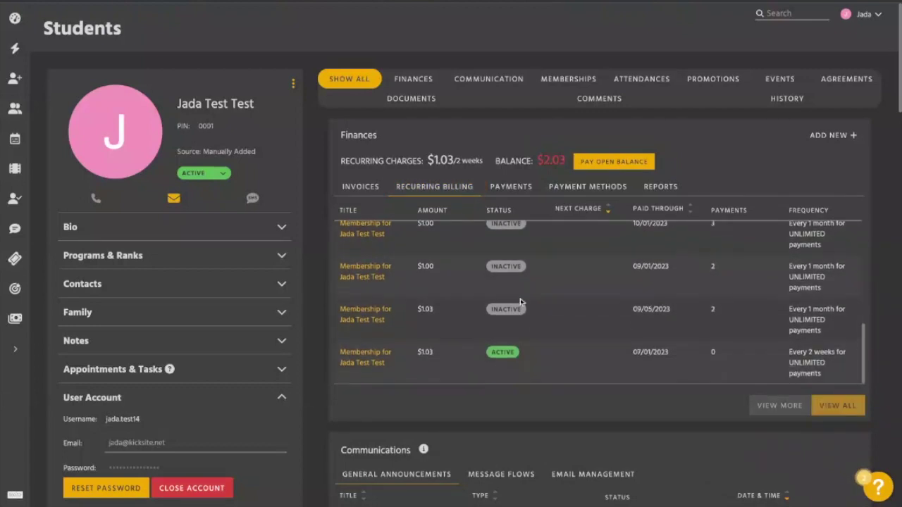
{"action": "left_click", "coordinate": [364, 357]}
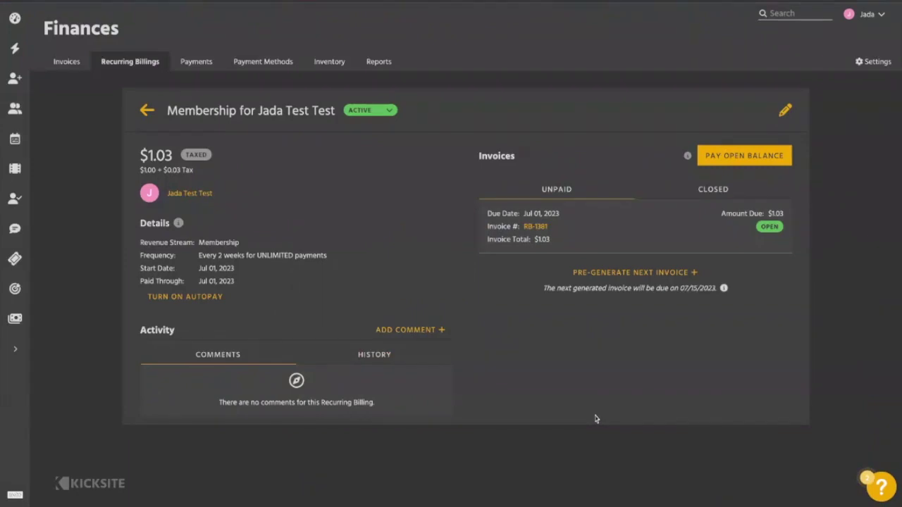
{"action": "left_click", "coordinate": [784, 112]}
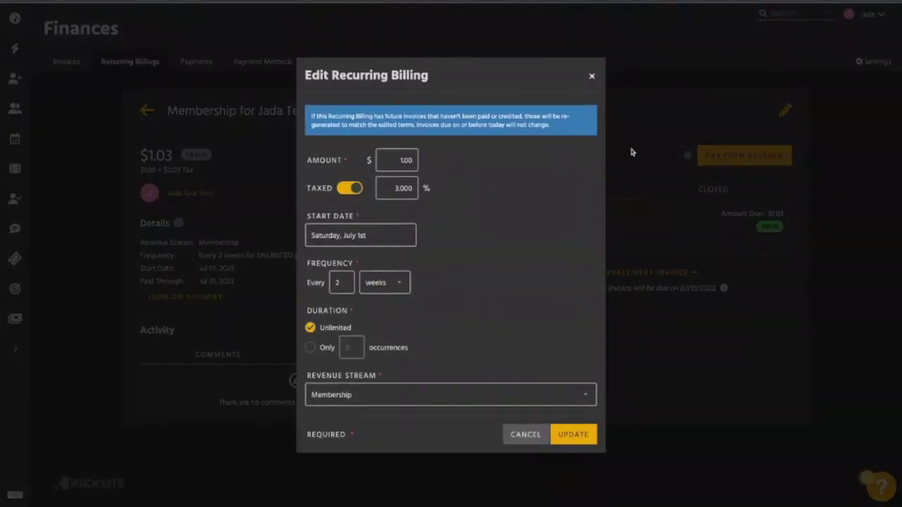
{"action": "left_click", "coordinate": [592, 78]}
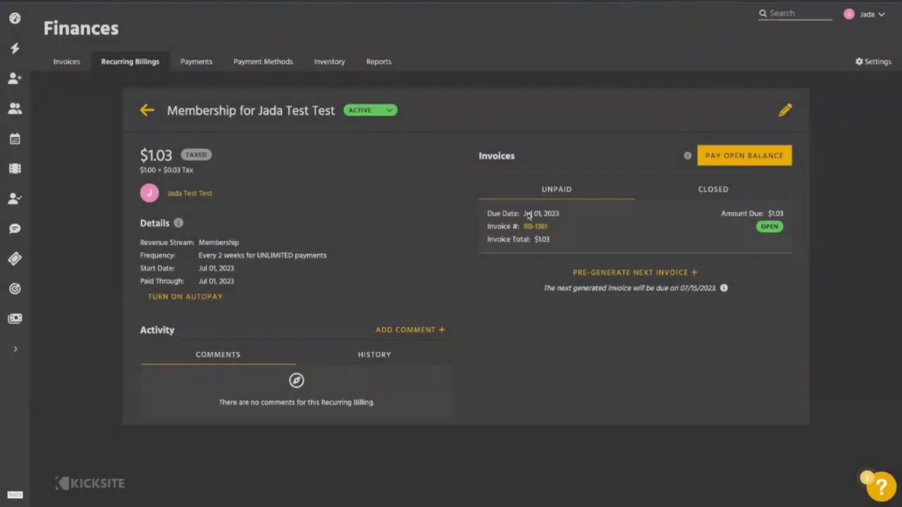